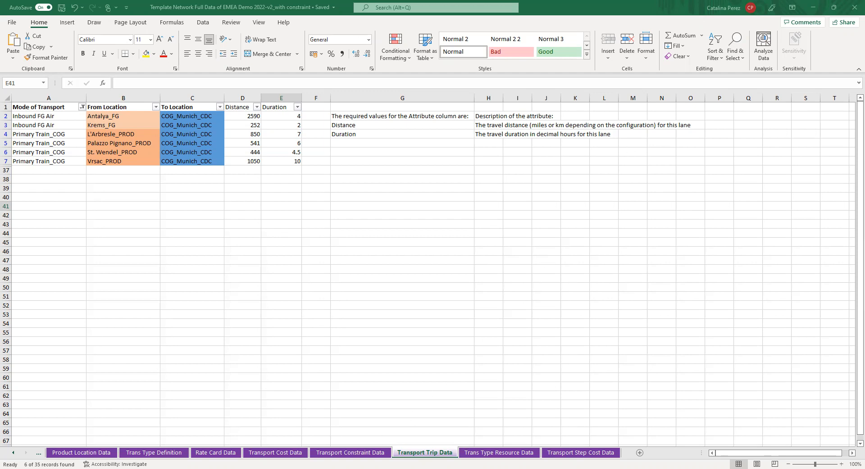
# Step: Switch to the Data Navigator wizard in the browser and examine the option for providing distance/duration data as input
pyautogui.hotkey('alt', 'Tab')
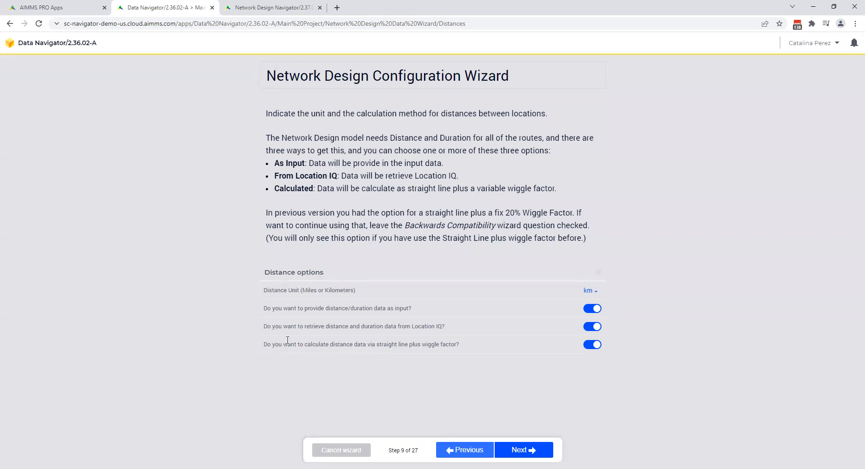
pyautogui.moveTo(265, 308); pyautogui.dragTo(415, 311)
pyautogui.click(422, 311)
# Step: Return to the Excel workbook, view the Transport Cost Data sheet, and examine the Inbound FG Air lanes in Transport Trip Data
pyautogui.hotkey('alt', 'Tab')
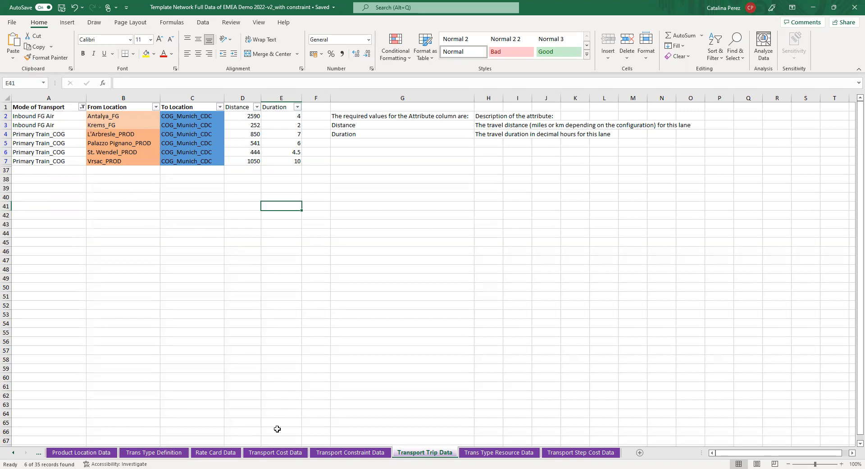
pyautogui.click(280, 456)
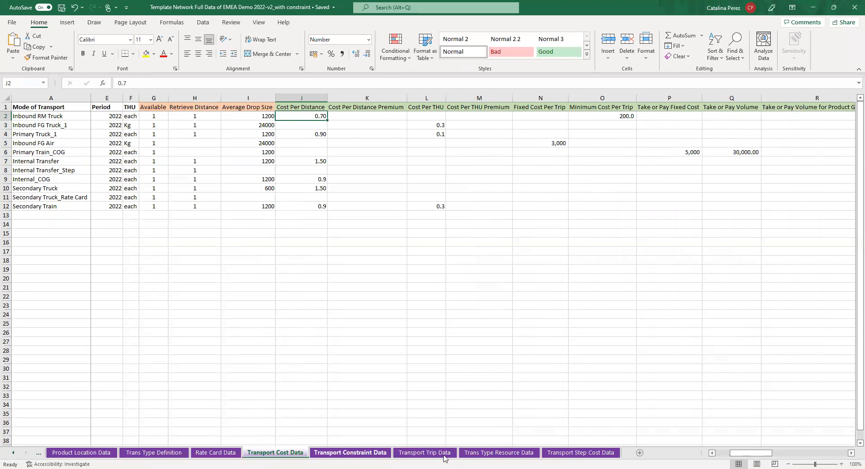
pyautogui.click(445, 455)
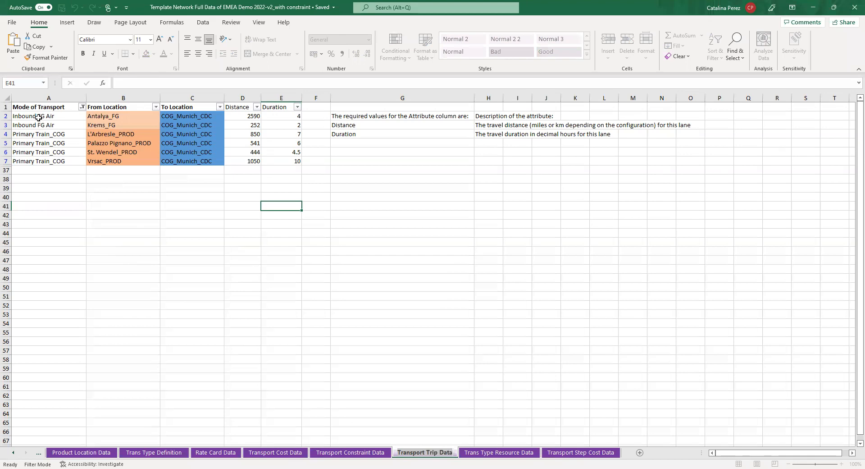
pyautogui.moveTo(37, 117); pyautogui.dragTo(44, 126)
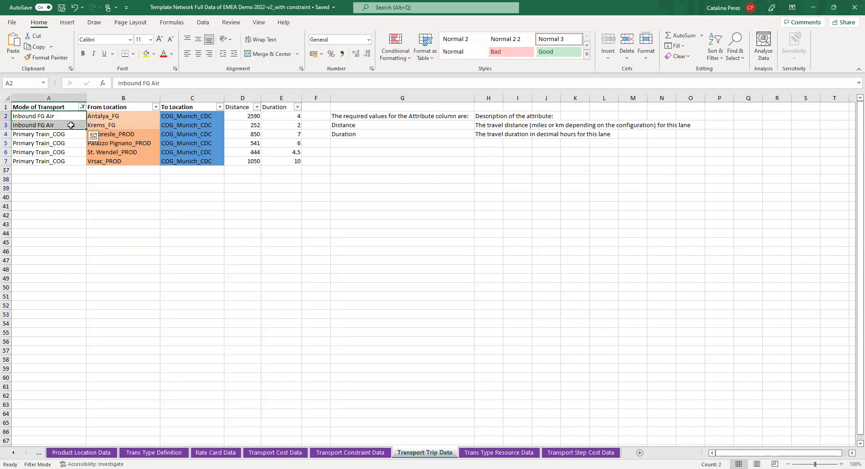
pyautogui.click(60, 117)
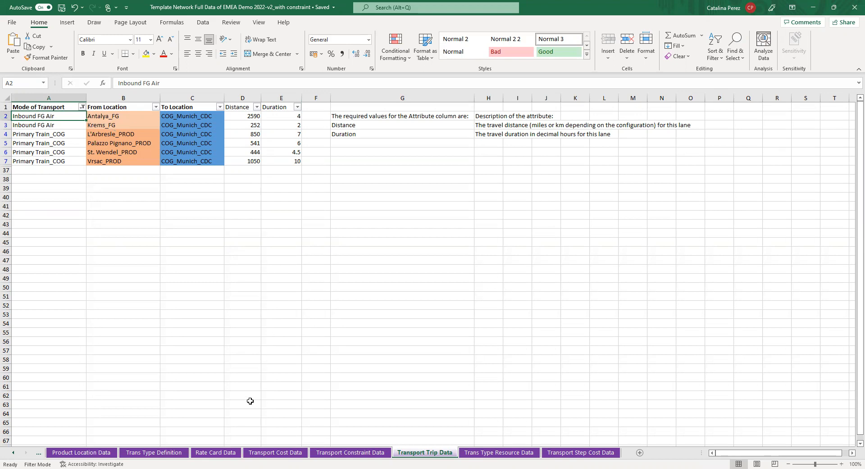
# Step: On the Transport Cost Data sheet, examine the product, From Location and To Location of the Inbound FG Air row
pyautogui.click(266, 453)
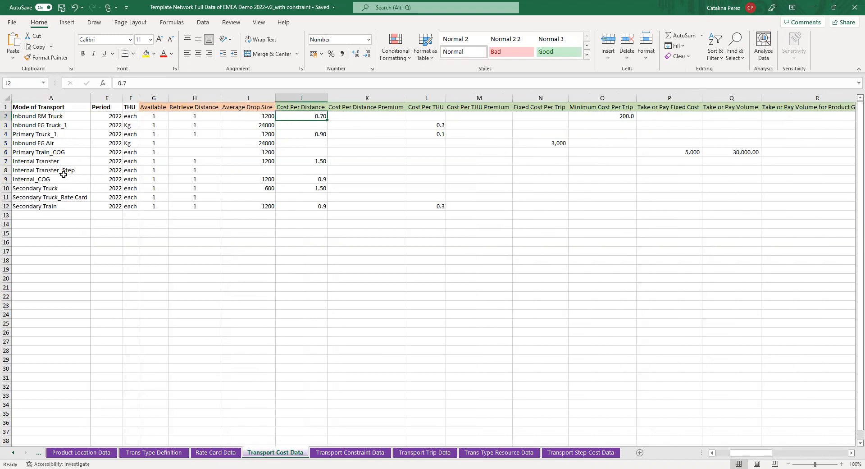
pyautogui.click(33, 143)
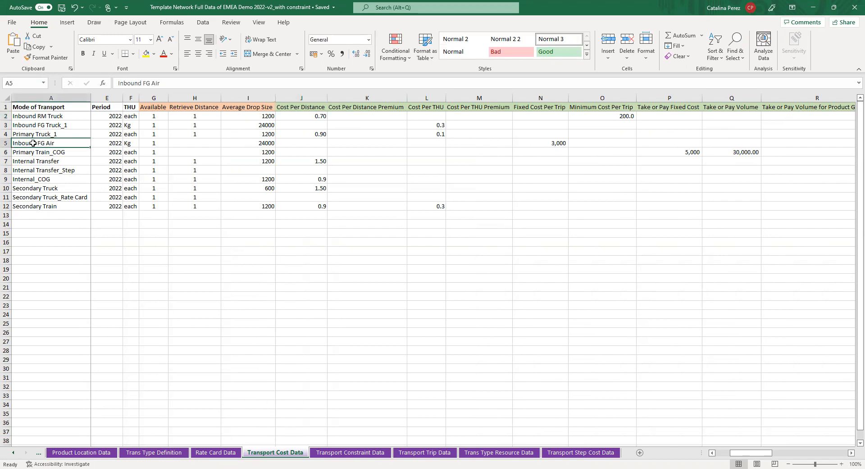
pyautogui.press('Right')
pyautogui.moveTo(33, 143); pyautogui.dragTo(110, 144)
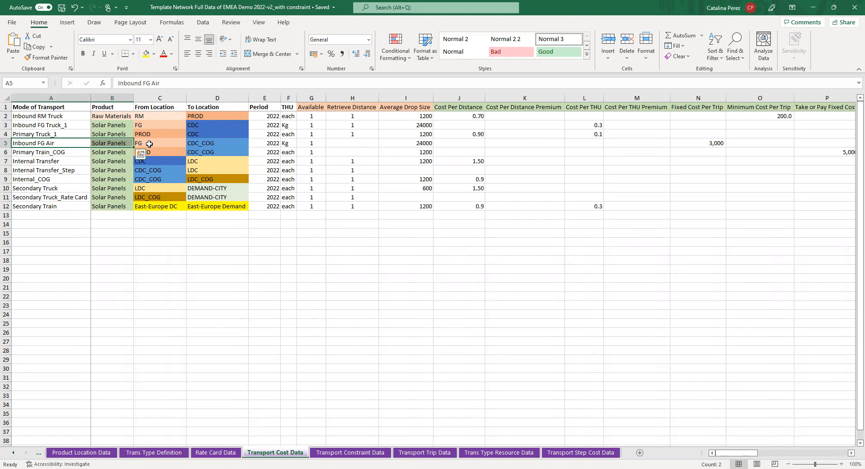
pyautogui.click(149, 143)
pyautogui.moveTo(175, 144); pyautogui.dragTo(231, 143)
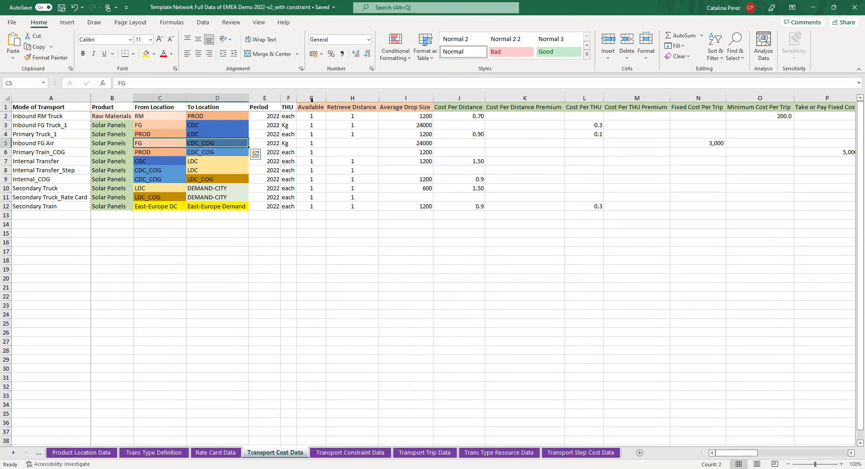
# Step: Check the Available, Retrieve Distance and Average Drop Size cells for the Inbound FG Air and Primary Train_COG modes
pyautogui.click(311, 143)
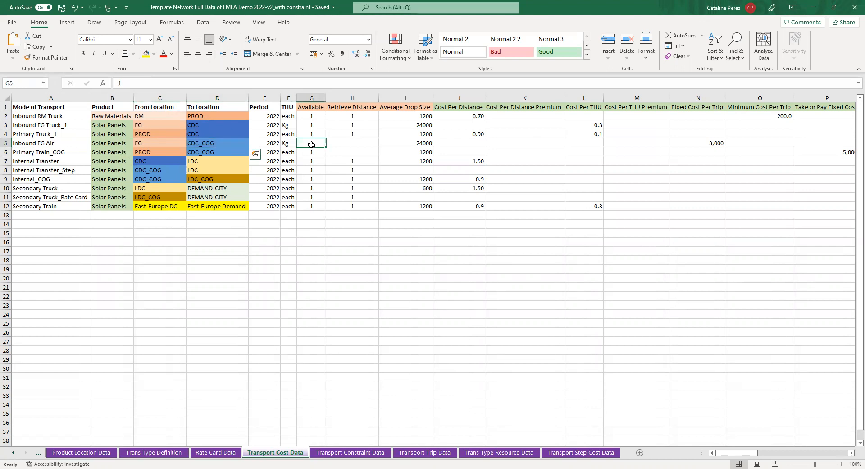
pyautogui.click(350, 142)
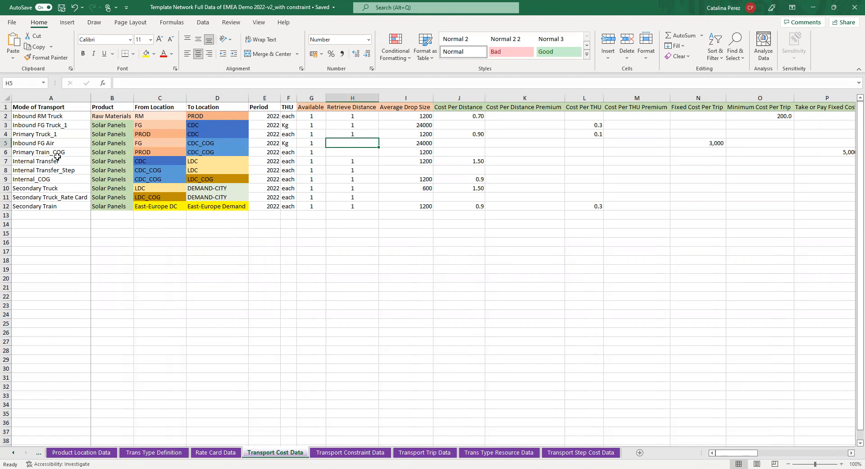
pyautogui.moveTo(338, 142); pyautogui.dragTo(340, 153)
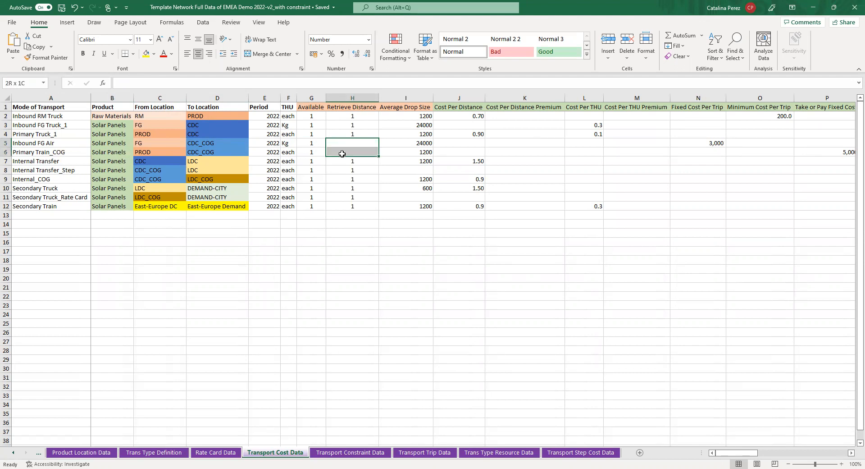
pyautogui.click(387, 152)
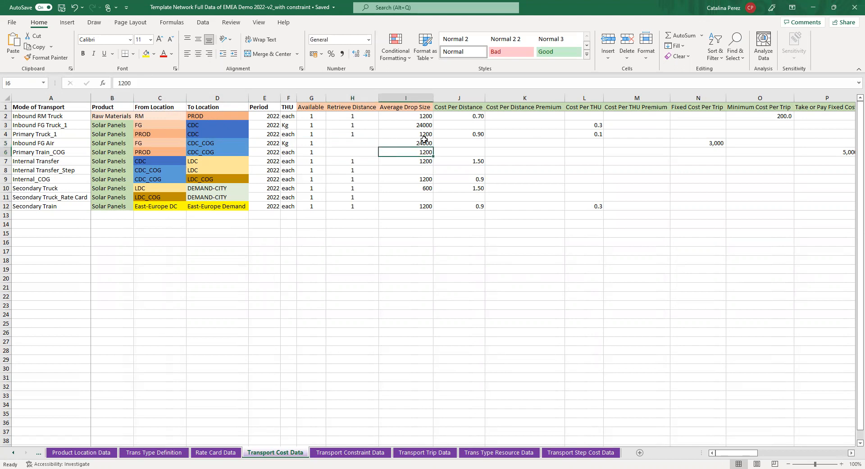
pyautogui.click(413, 143)
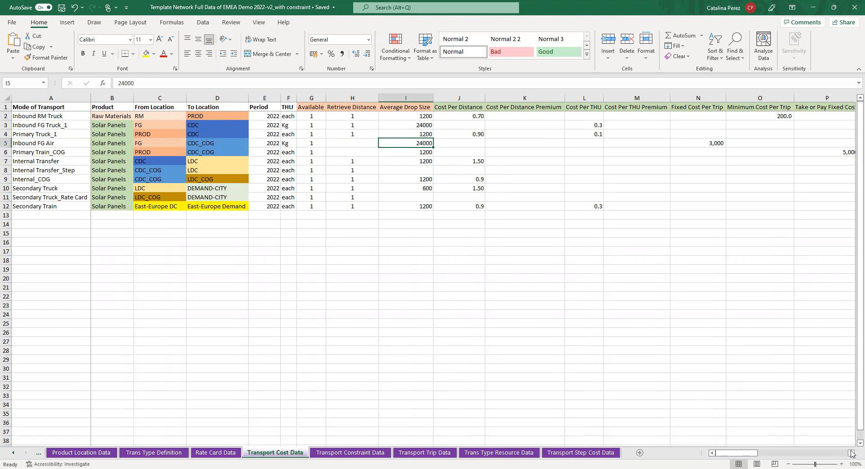
# Step: Examine the Inbound FG Air row's cost cells from Cost Per Distance through Fixed Cost Per Trip
pyautogui.moveTo(851, 454); pyautogui.dragTo(851, 454)
pyautogui.moveTo(172, 143); pyautogui.dragTo(429, 142)
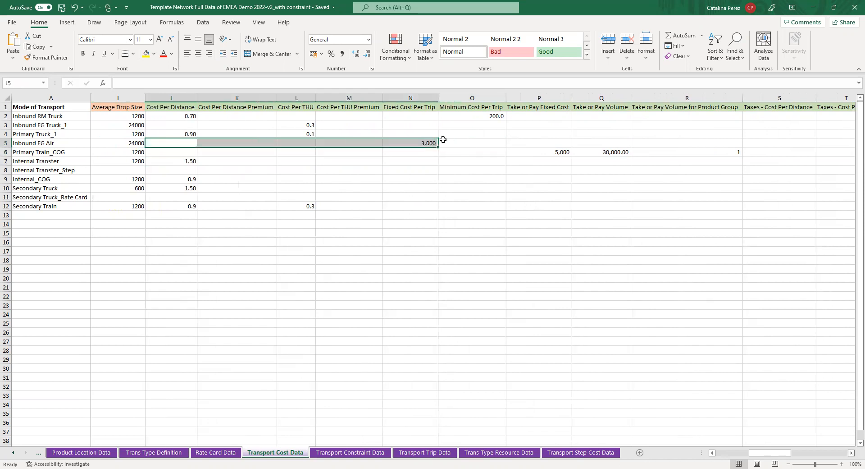
pyautogui.click(409, 143)
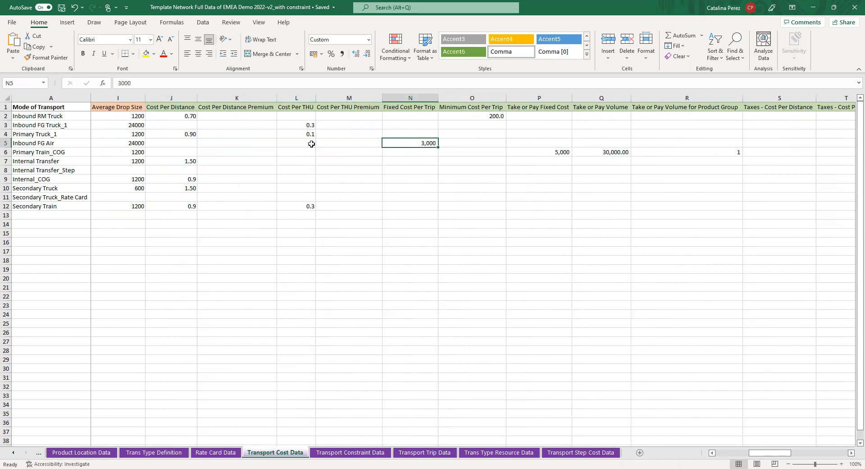
# Step: Select the Inbound FG Air row's cells from Mode of Transport through To Location in Transport Cost Data
pyautogui.click(113, 147)
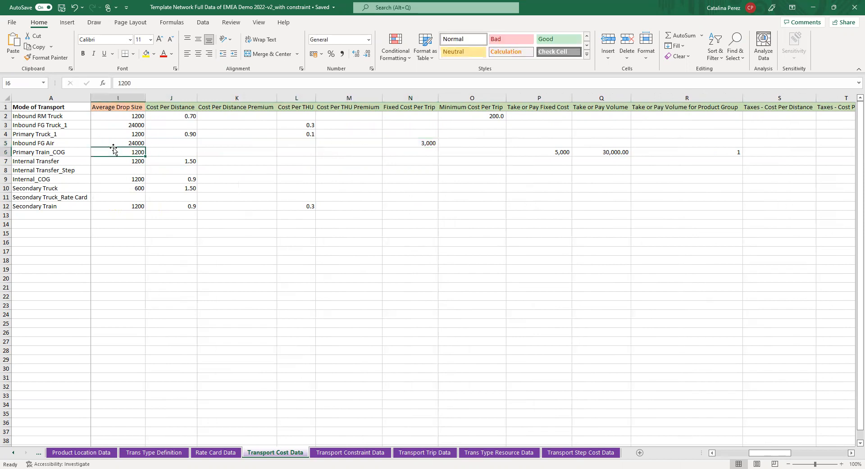
pyautogui.press('Left')
pyautogui.press('Left')
pyautogui.press('Left')
pyautogui.press('Left')
pyautogui.press('Left')
pyautogui.press('Left')
pyautogui.press('Left')
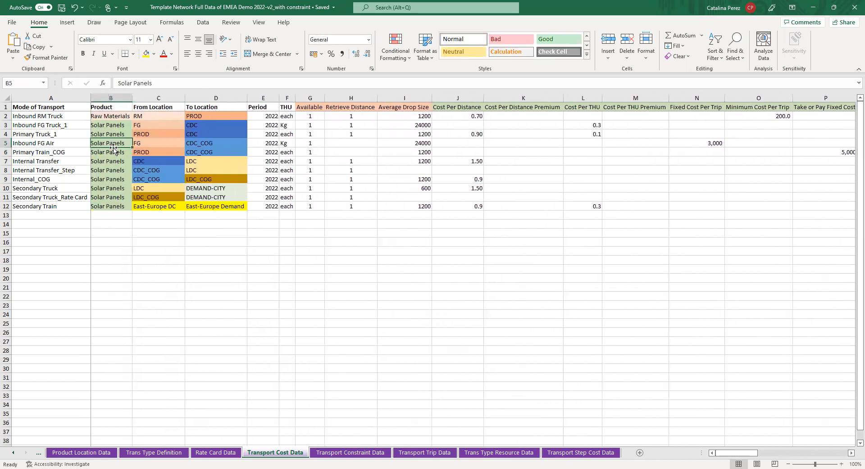
pyautogui.moveTo(62, 144); pyautogui.dragTo(239, 143)
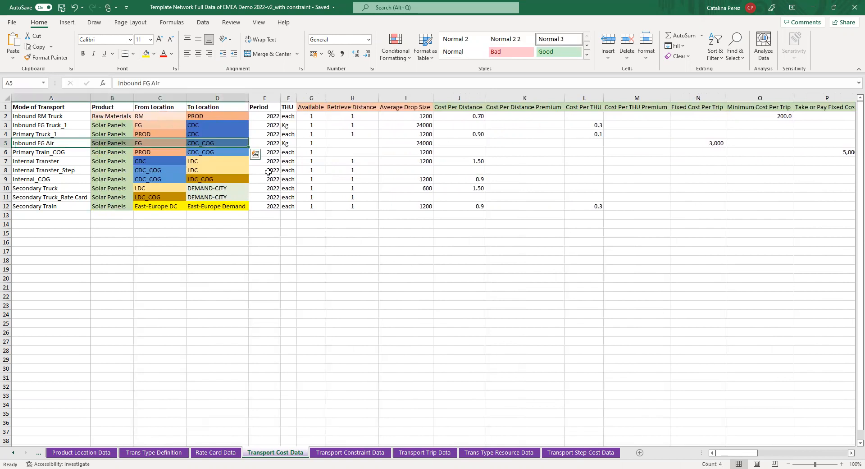
# Step: On the Transport Trip Data sheet, examine the origins, distances and durations of the two Inbound FG Air lanes
pyautogui.click(426, 452)
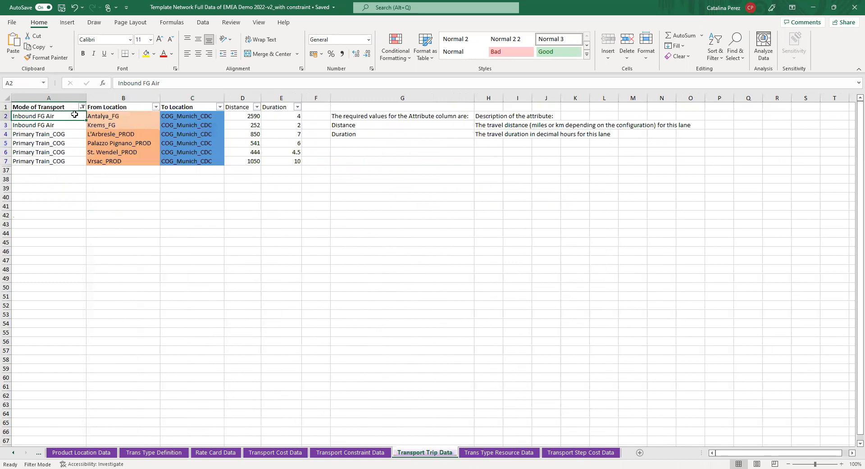
pyautogui.moveTo(78, 117); pyautogui.dragTo(198, 126)
pyautogui.click(154, 116)
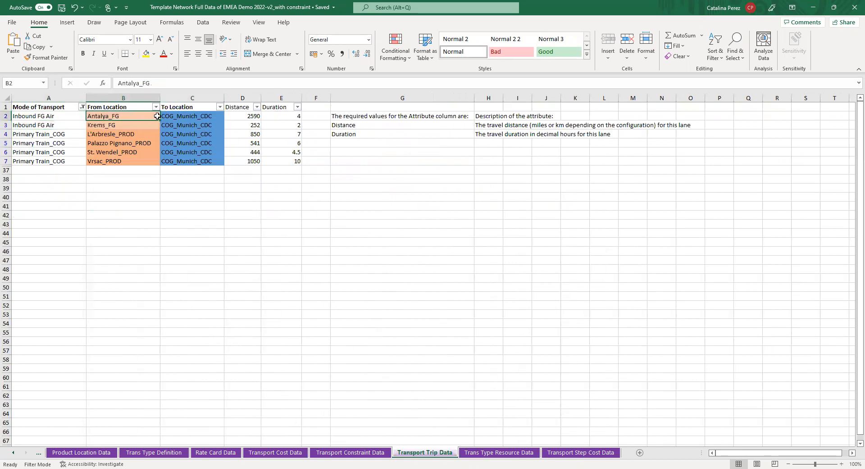
pyautogui.click(130, 128)
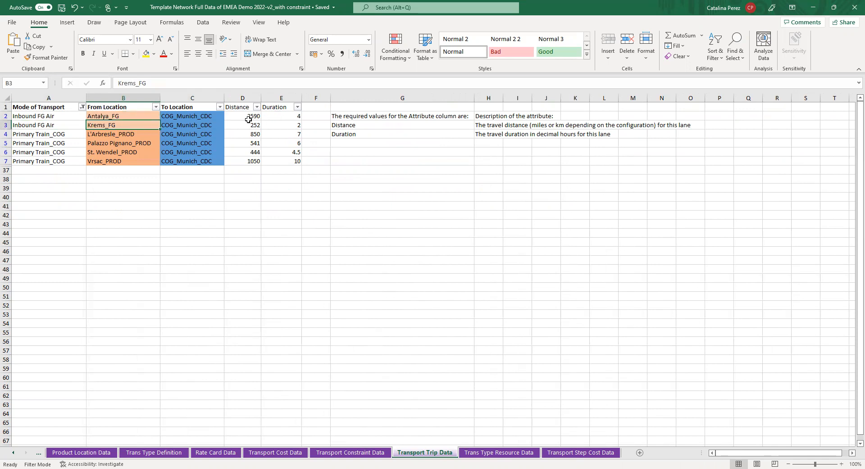
pyautogui.moveTo(248, 117); pyautogui.dragTo(249, 126)
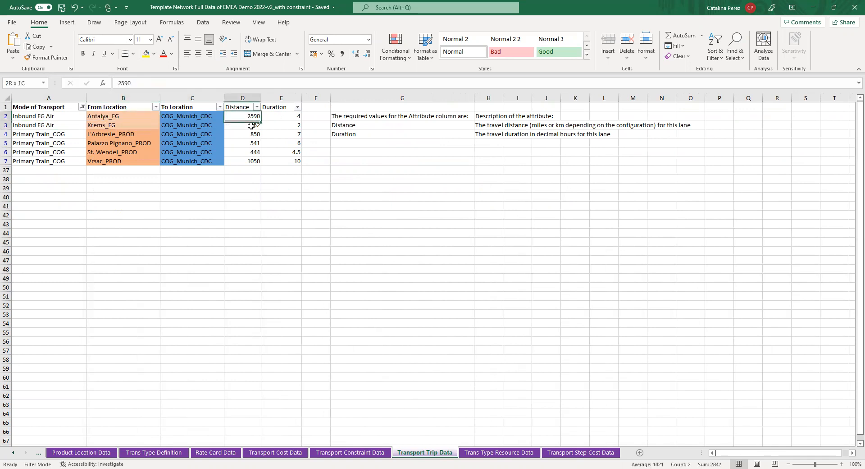
pyautogui.click(278, 117)
pyautogui.moveTo(278, 116); pyautogui.dragTo(282, 129)
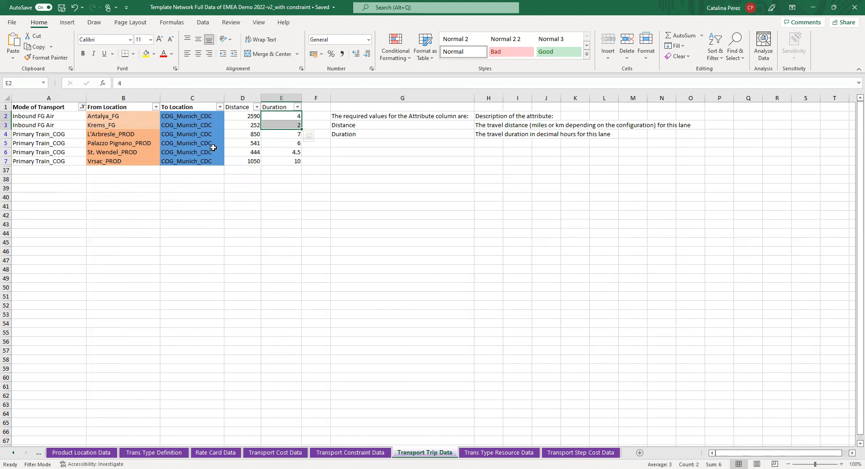
# Step: Check the Inbound FG Air From Location in Transport Cost Data and open the Location Relation sheet
pyautogui.click(258, 453)
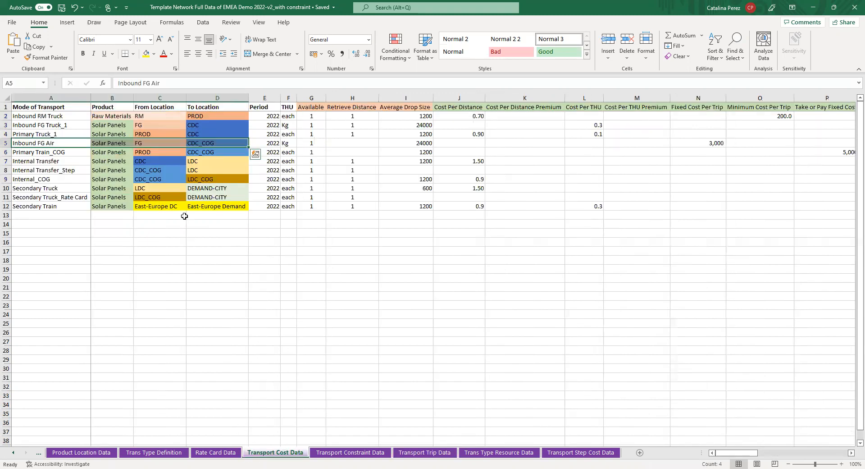
pyautogui.click(147, 142)
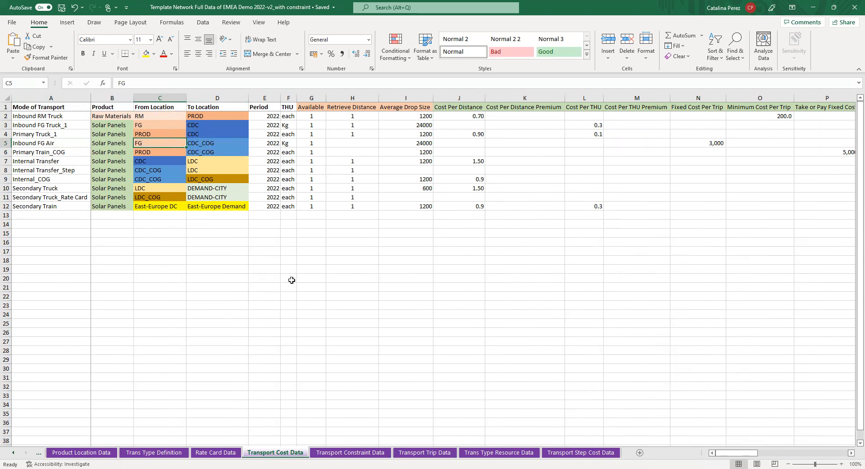
pyautogui.click(14, 452)
pyautogui.click(14, 452)
pyautogui.click(13, 452)
pyautogui.click(14, 453)
pyautogui.click(14, 453)
pyautogui.click(14, 453)
pyautogui.click(14, 452)
pyautogui.click(14, 452)
pyautogui.click(13, 455)
pyautogui.click(13, 455)
pyautogui.click(14, 455)
pyautogui.click(13, 455)
pyautogui.click(14, 455)
pyautogui.click(14, 455)
pyautogui.click(13, 455)
pyautogui.click(14, 455)
pyautogui.click(14, 455)
pyautogui.click(13, 455)
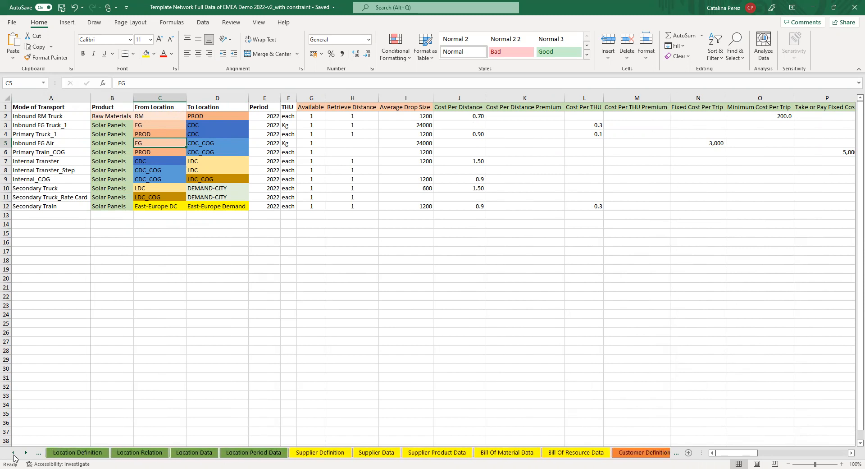
pyautogui.click(13, 455)
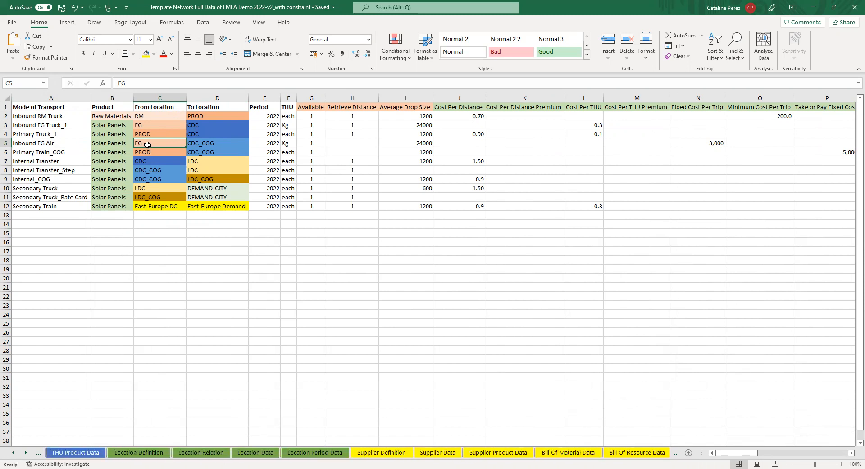
pyautogui.click(201, 452)
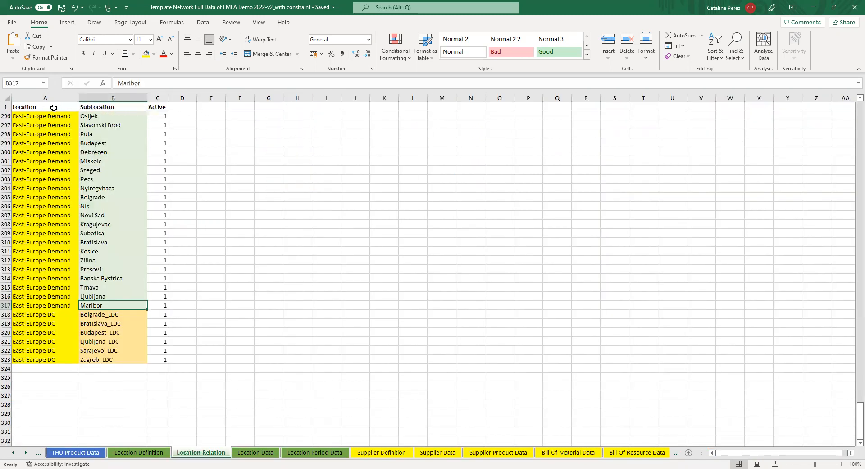
# Step: Go to the start of the Location Relation list and select the two FG rows with their sublocations
pyautogui.click(53, 108)
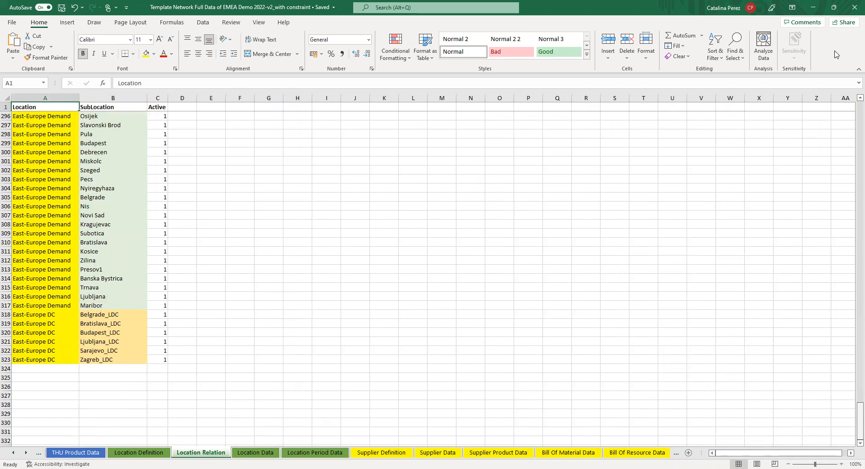
pyautogui.hotkey('ctrl', 'Home')
pyautogui.moveTo(52, 170); pyautogui.dragTo(119, 179)
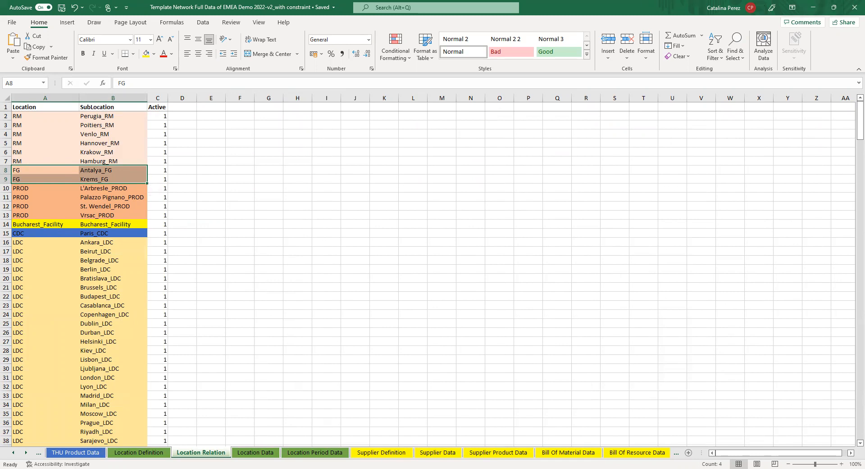
# Step: Switch to the browser and view the Trip Data page of Network Design Navigator
pyautogui.hotkey('alt', 'Tab')
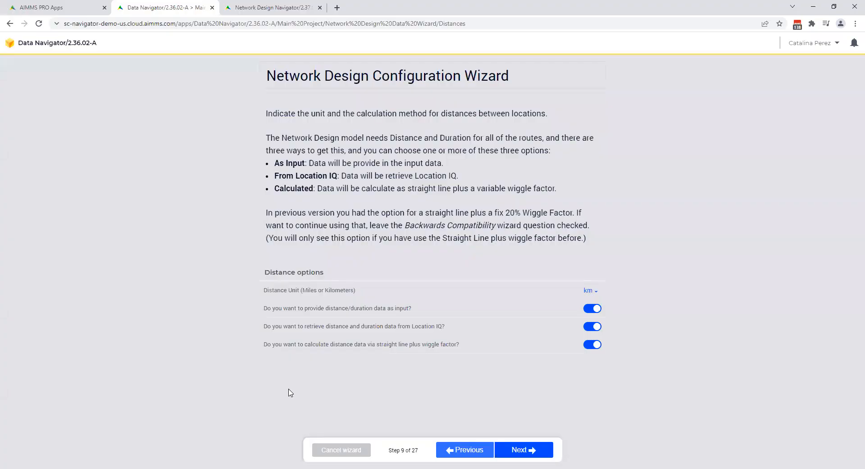
pyautogui.hotkey('ctrl', 'Tab')
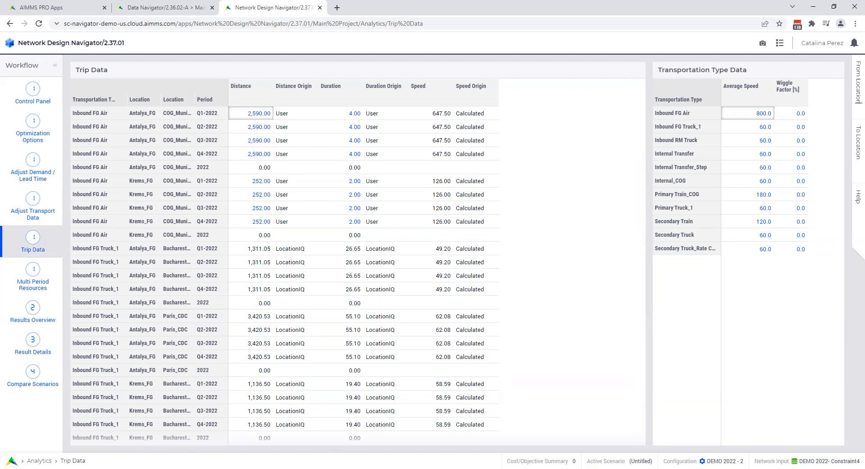
# Step: Return to the Excel workbook and reopen the Transport Trip Data sheet
pyautogui.hotkey('alt', 'Tab')
pyautogui.click(25, 453)
pyautogui.click(26, 453)
pyautogui.click(26, 453)
pyautogui.click(25, 453)
pyautogui.click(26, 453)
pyautogui.click(26, 453)
pyautogui.click(26, 453)
pyautogui.click(25, 453)
pyautogui.click(580, 452)
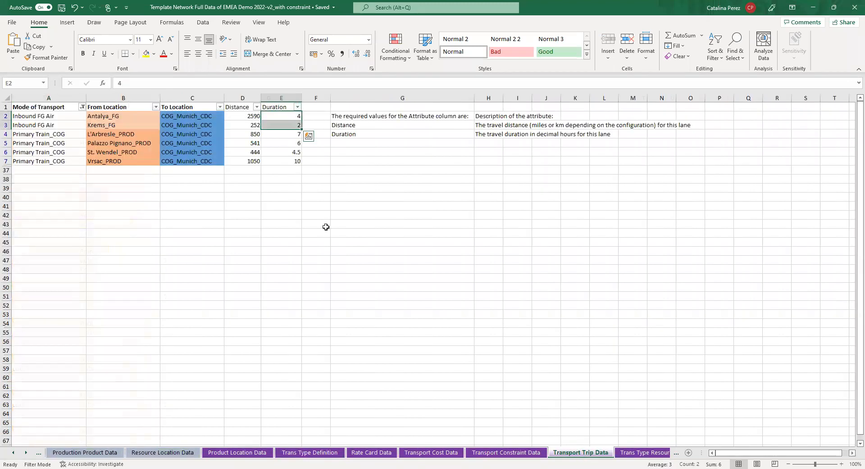
# Step: Open the Transport Cost Data sheet and check the Period of the Inbound FG Air row
pyautogui.click(89, 135)
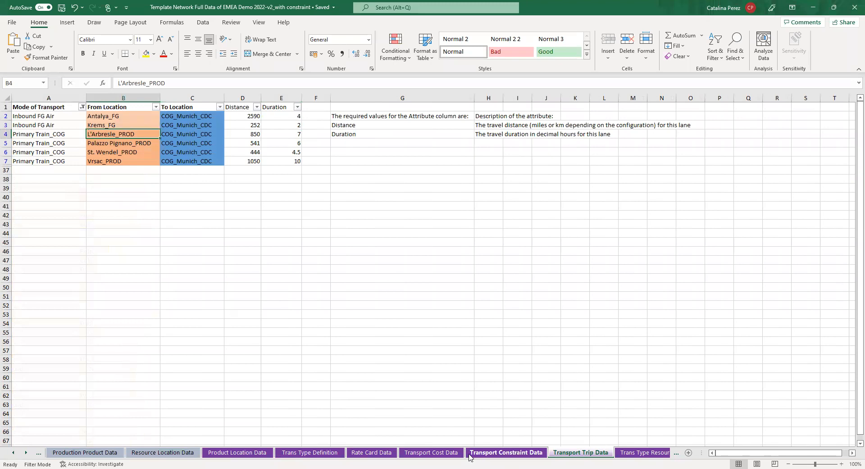
pyautogui.click(432, 452)
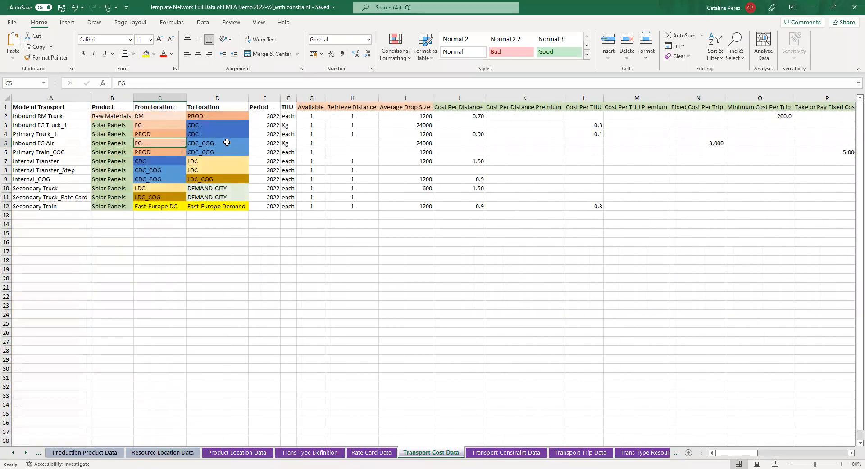
pyautogui.click(271, 145)
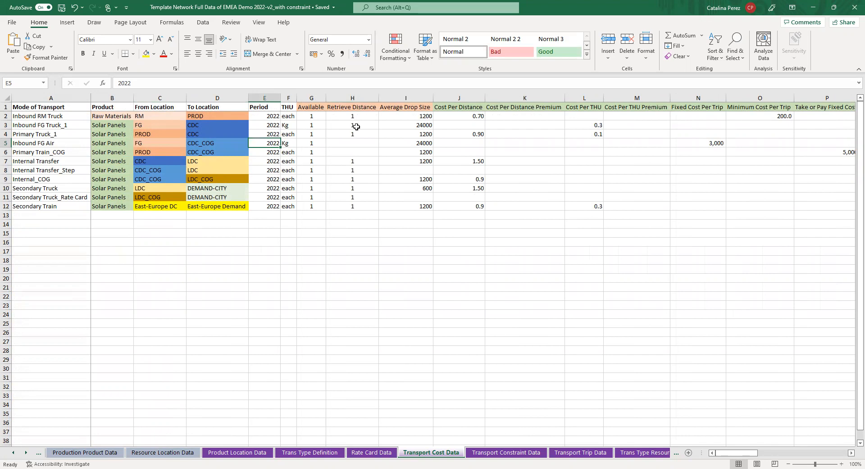
# Step: Switch to Network Design Navigator and open the Q1-2022 Distance of the Inbound FG Air lane from Antalya_FG for editing, leaving without a change
pyautogui.click(814, 8)
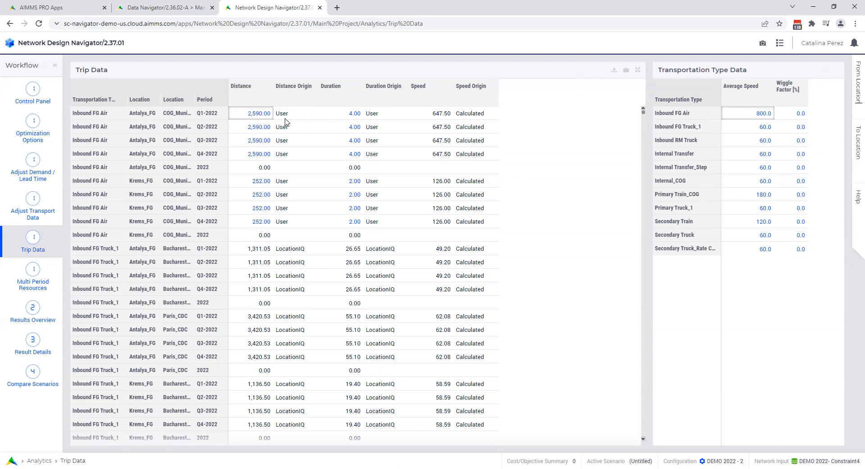
pyautogui.click(257, 116)
pyautogui.click(257, 116)
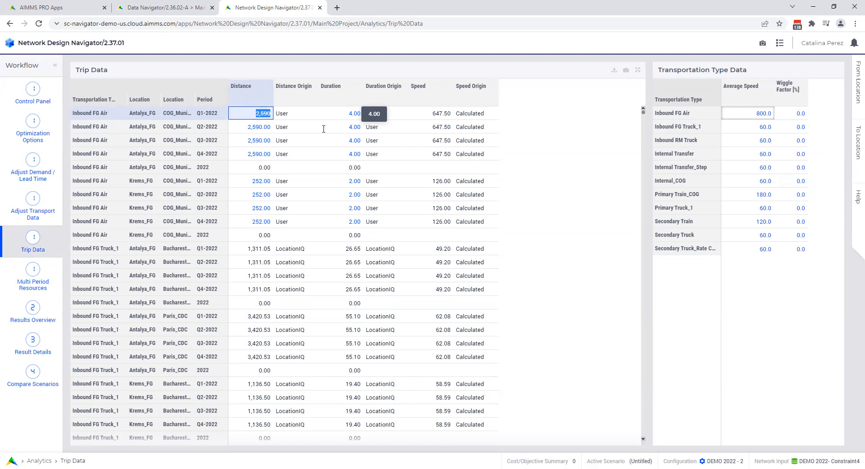
pyautogui.click(266, 125)
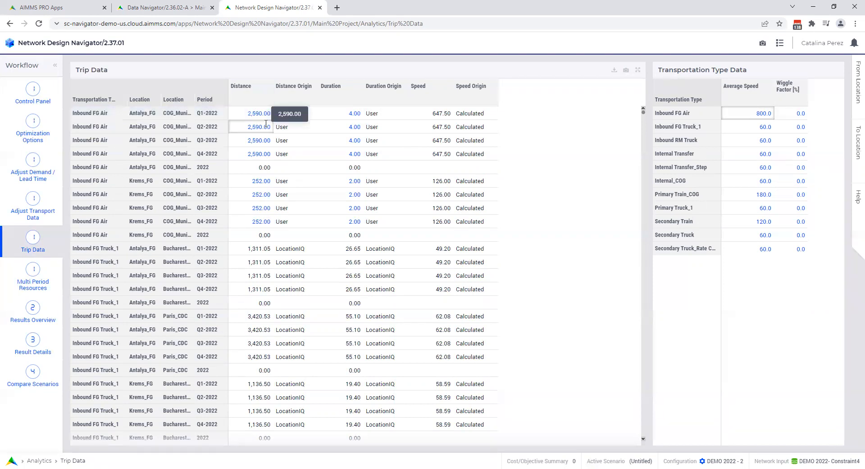